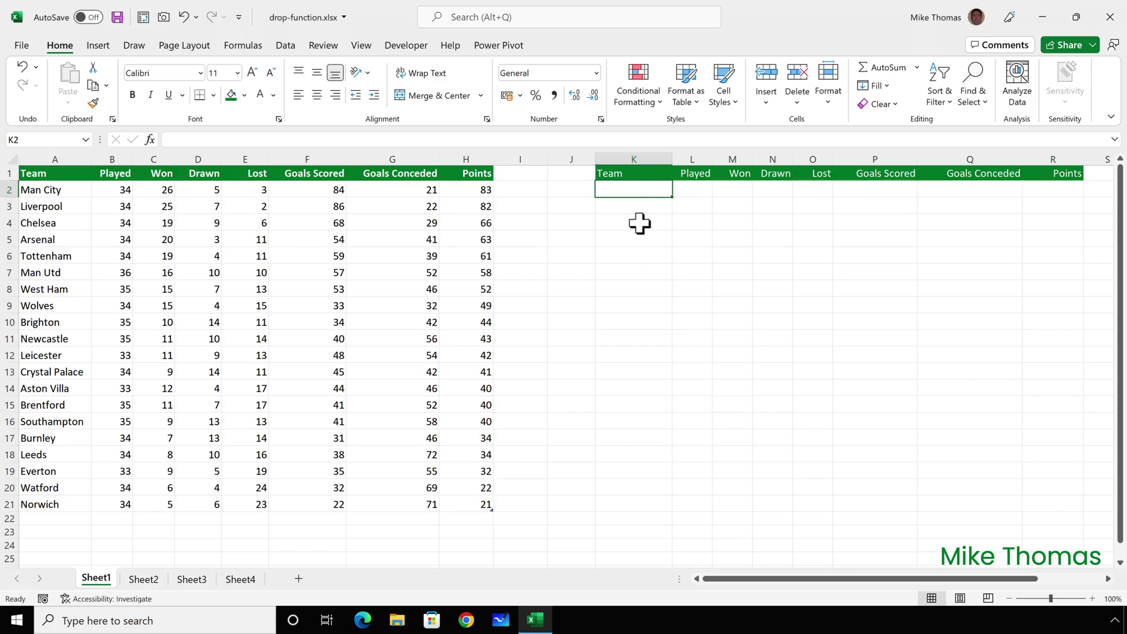
- Enter =DROP(Teams,6) in K2 to spill the 14 teams from West Ham to Norwich
{"action": "type", "text": "=drop("}
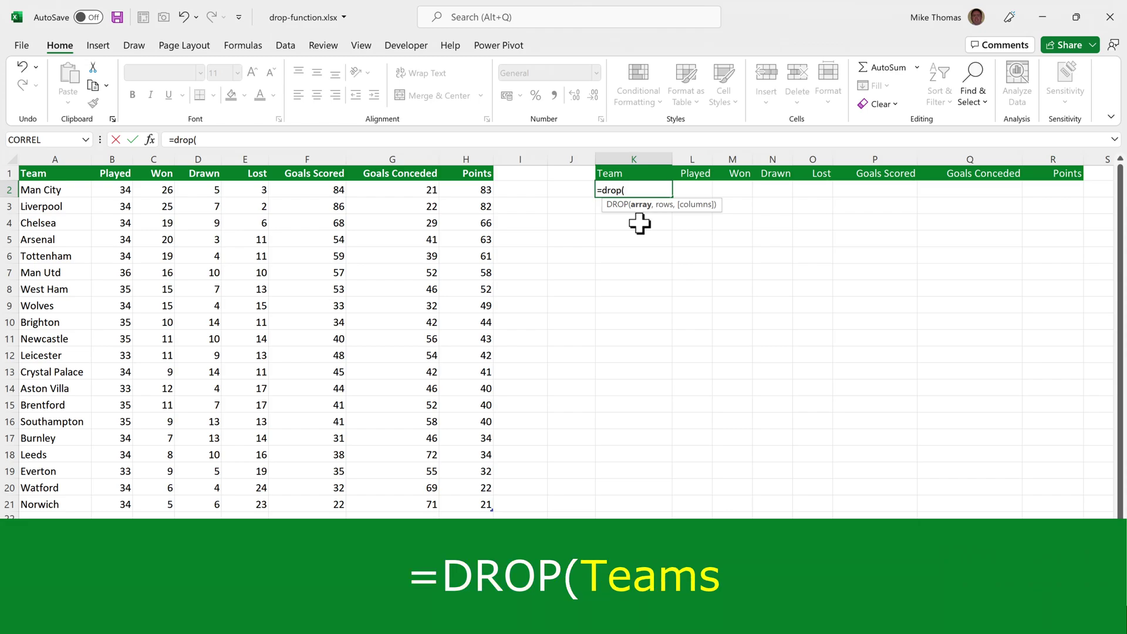
{"action": "type", "text": "Teams"}
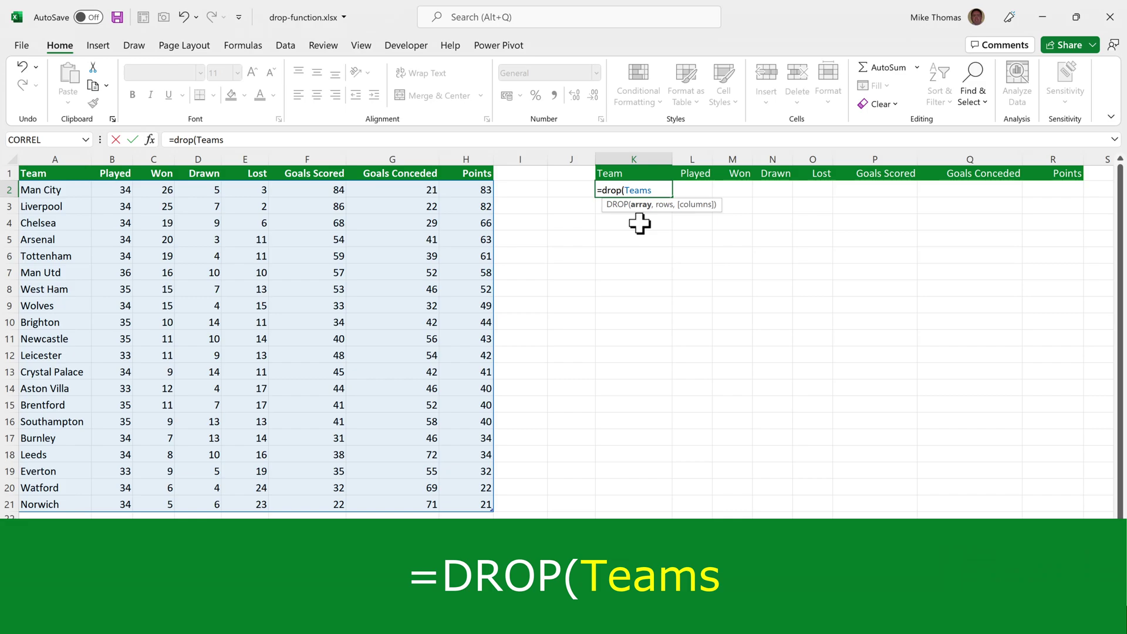
{"action": "type", "text": ","}
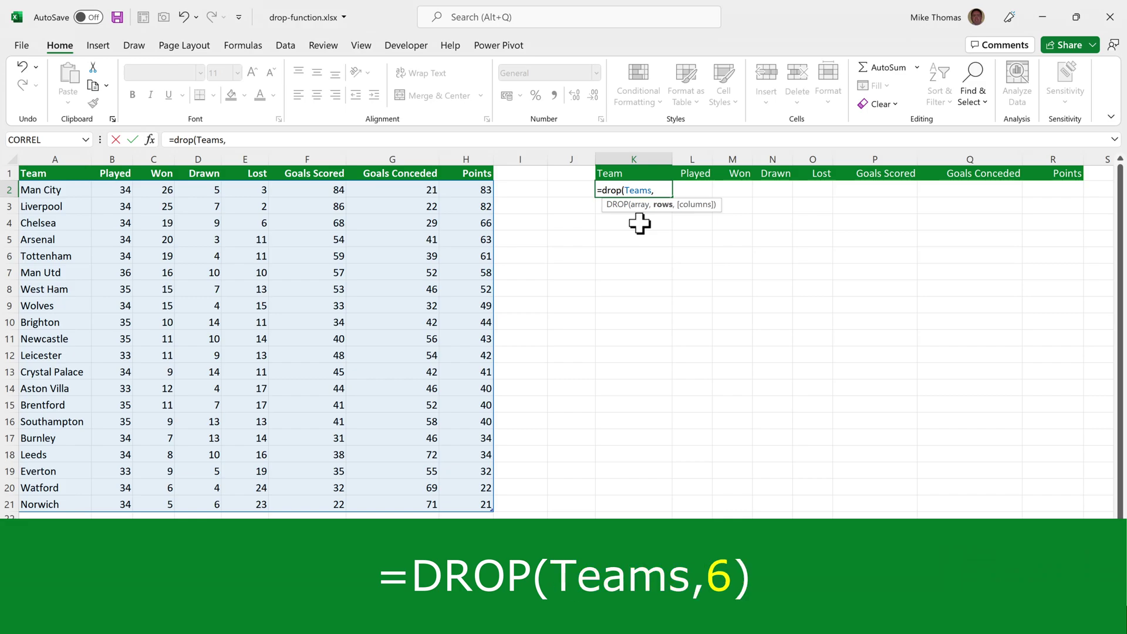
{"action": "type", "text": "6)"}
{"action": "key", "text": "ctrl+Return"}
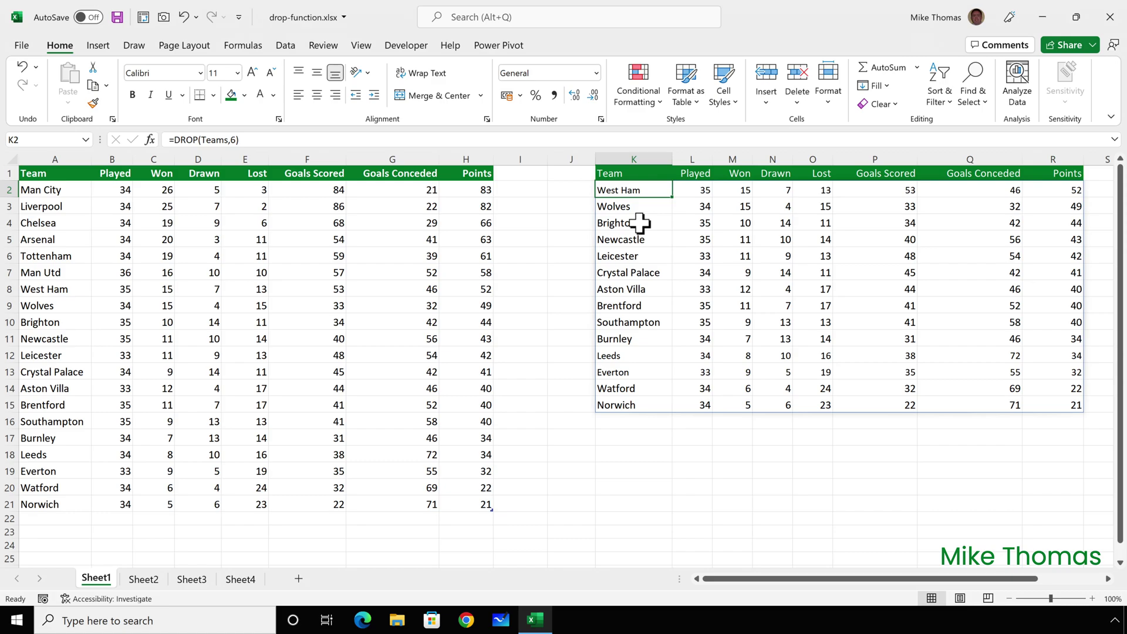
- On Sheet2, enter =DROP(A2:H21,6) in K2 to list the league without its top six teams
{"action": "left_click", "coordinate": [143, 578]}
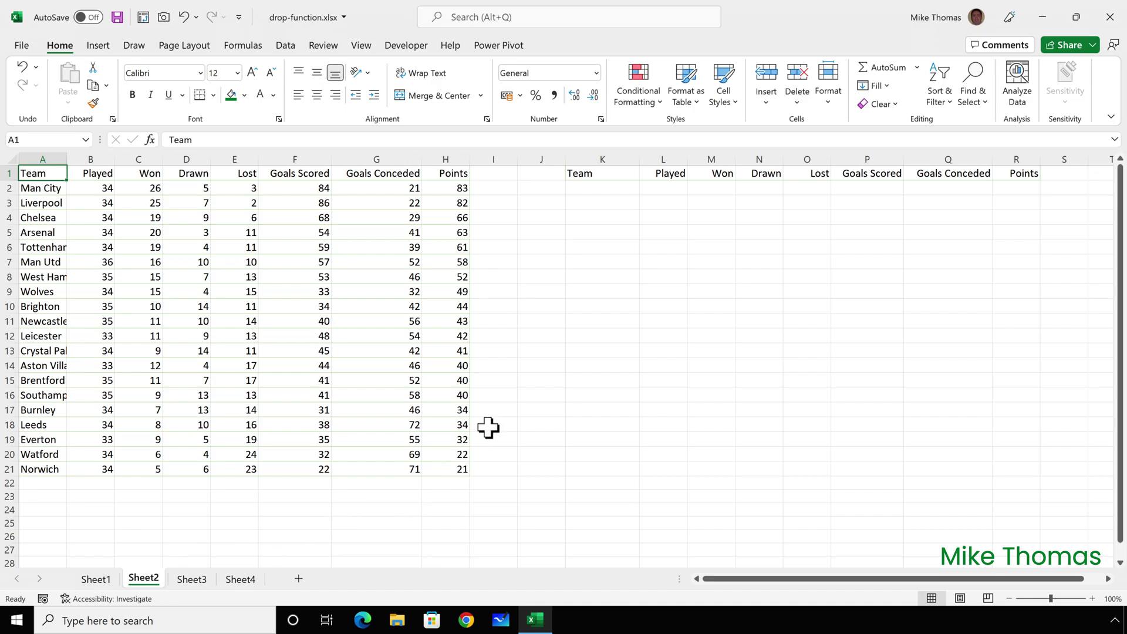
{"action": "left_click", "coordinate": [596, 191]}
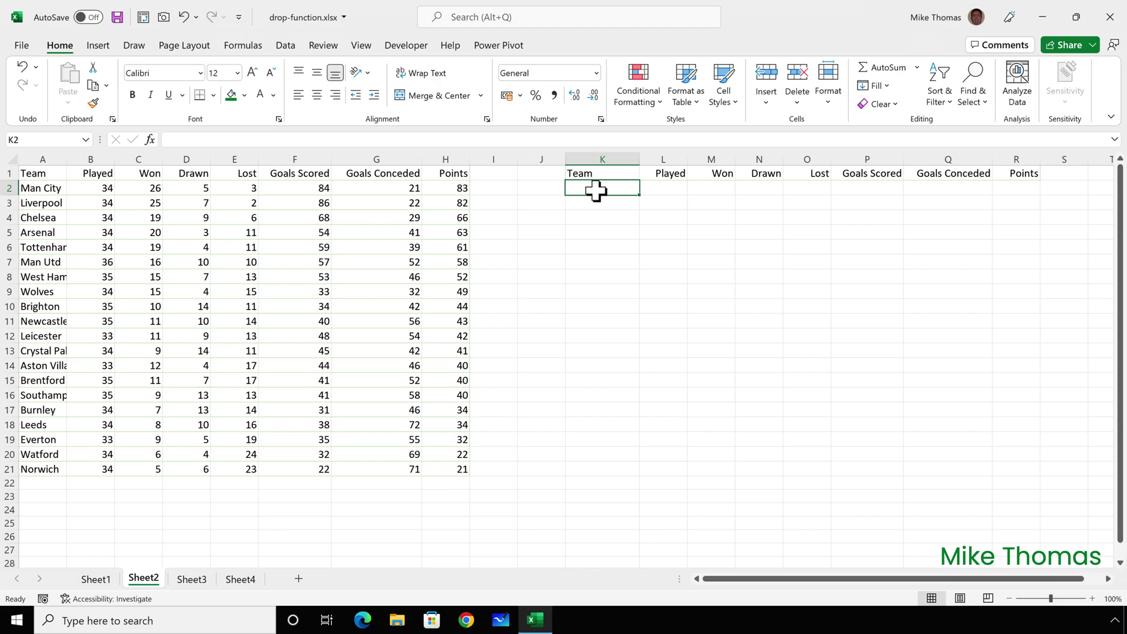
{"action": "type", "text": "=drop("}
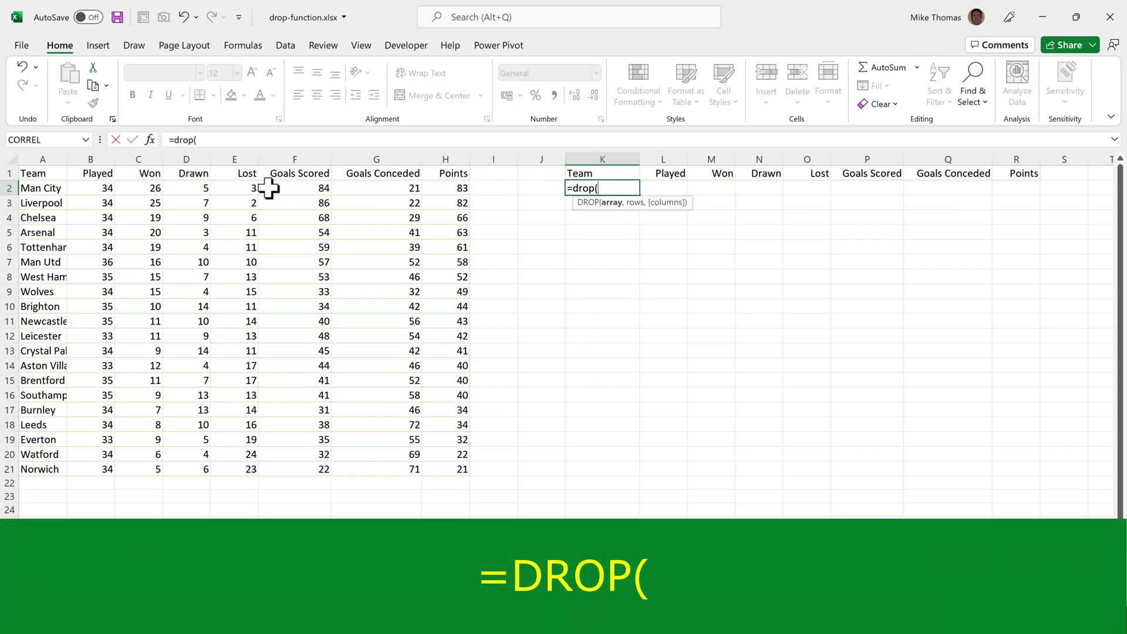
{"action": "left_click_drag", "start_coordinate": [57, 189], "coordinate": [443, 470]}
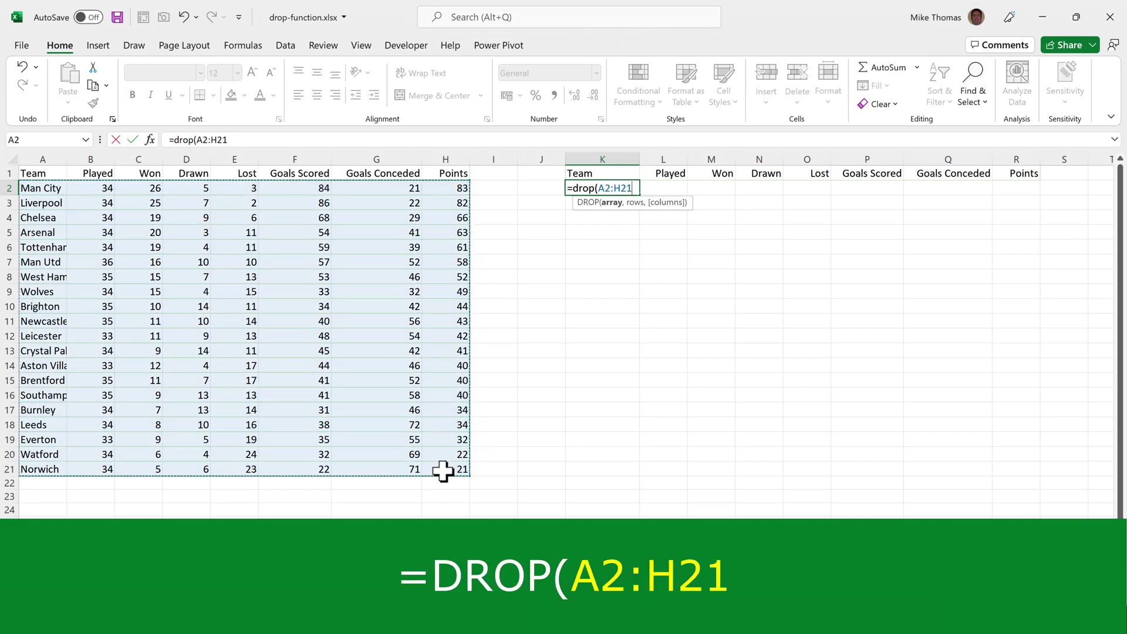
{"action": "type", "text": ","}
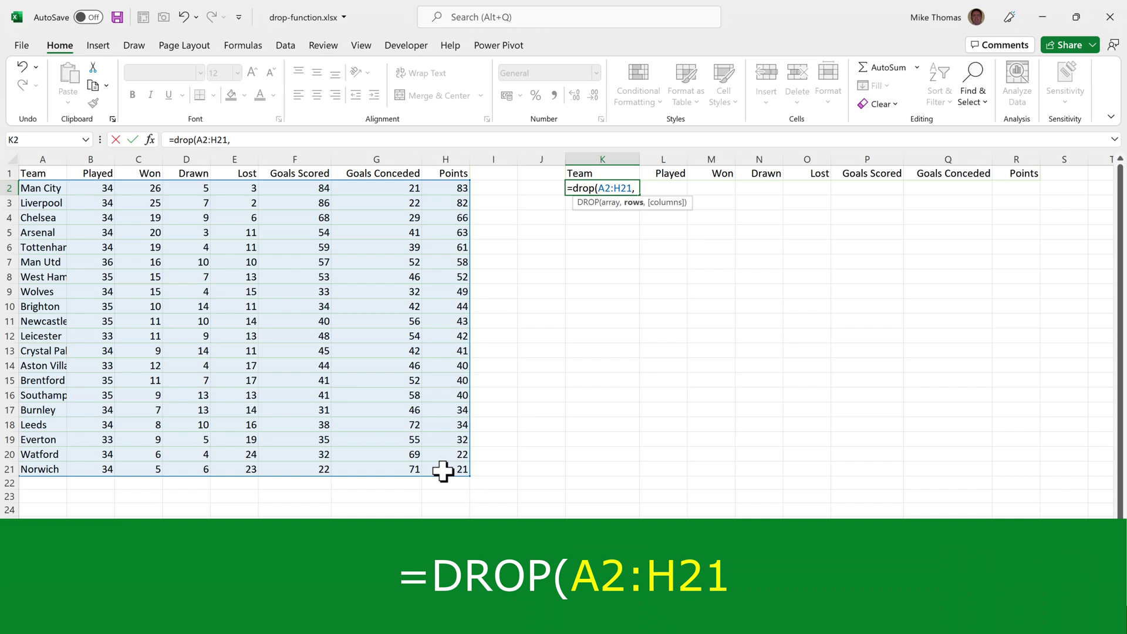
{"action": "type", "text": "6"}
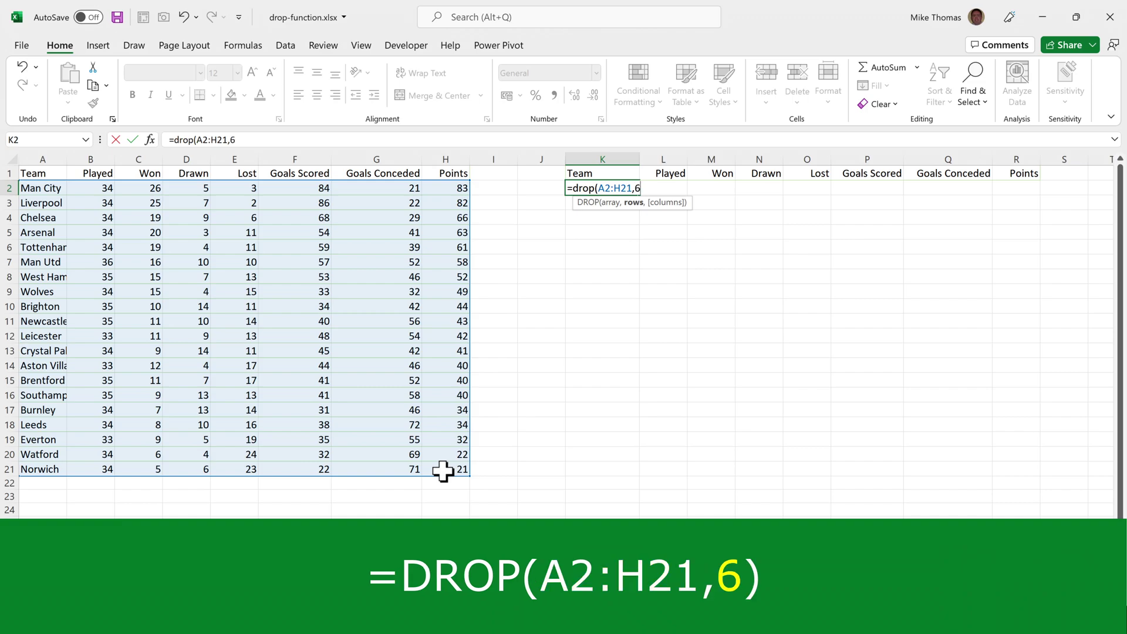
{"action": "type", "text": ")"}
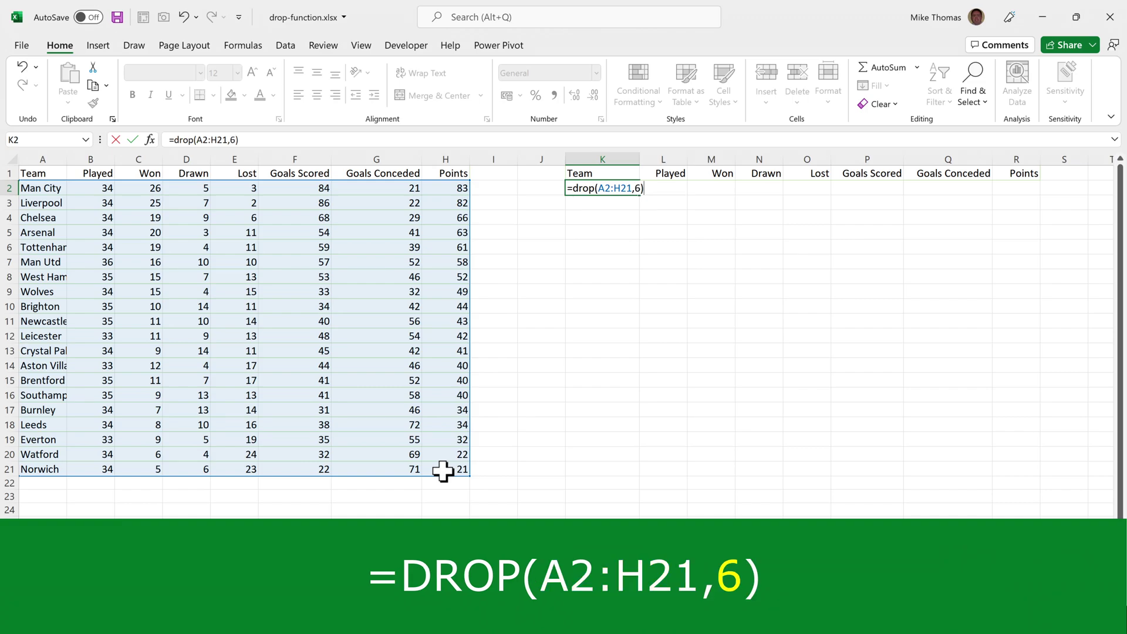
{"action": "key", "text": "ctrl+Return"}
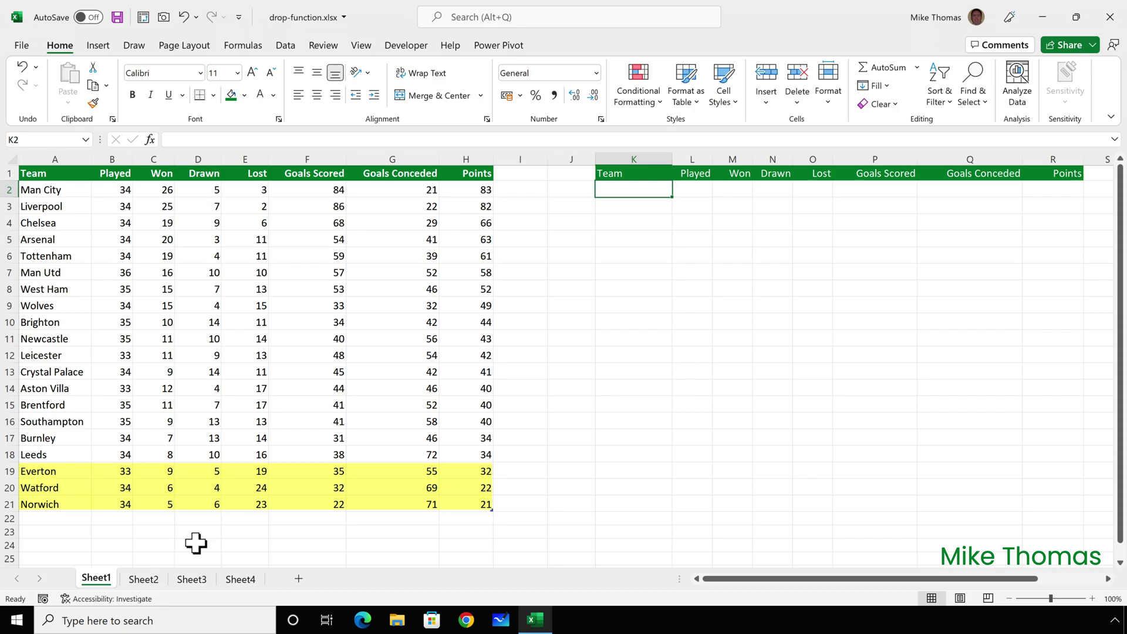
- Enter =DROP(Teams,-3) in K2, omitting Everton, Watford and Norwich from the list
{"action": "type", "text": "="}
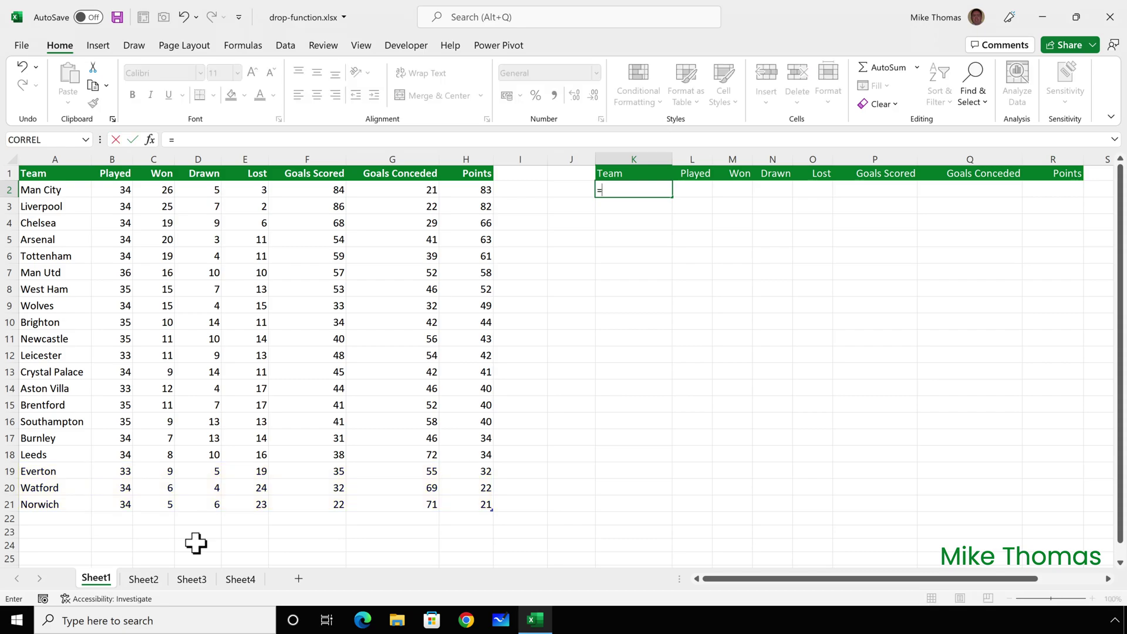
{"action": "type", "text": "drop("}
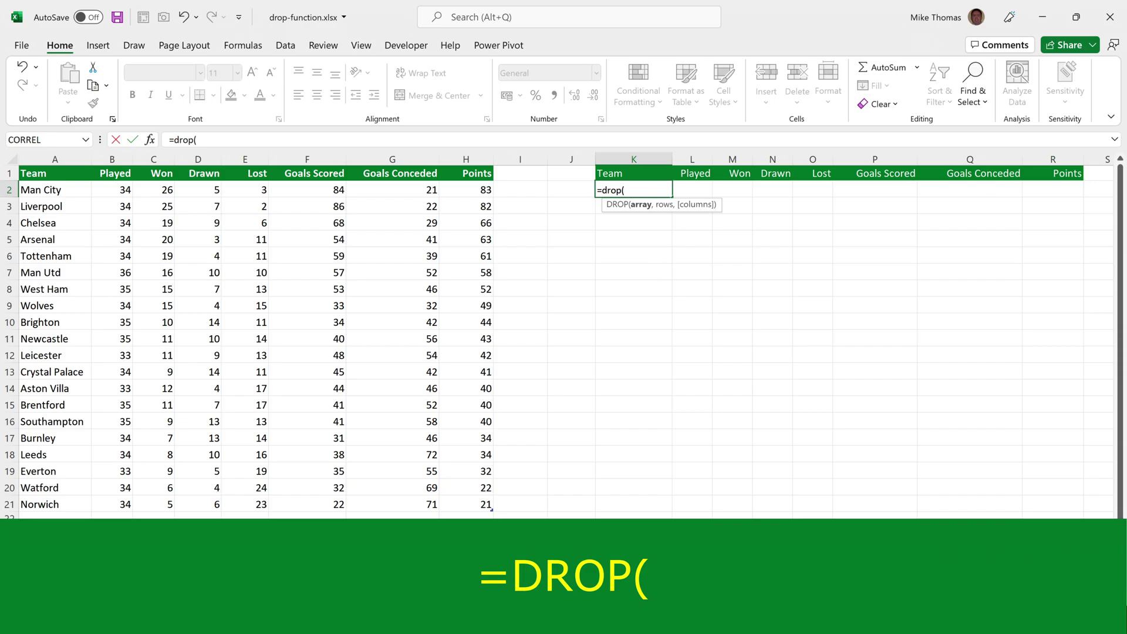
{"action": "type", "text": "teams"}
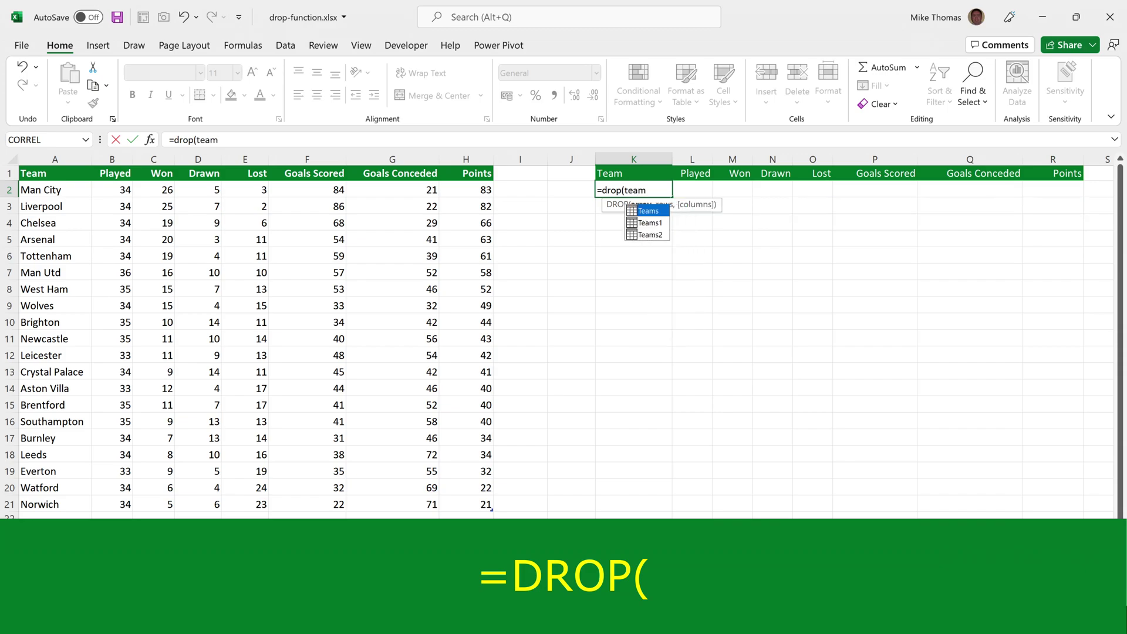
{"action": "key", "text": "Tab"}
{"action": "type", "text": ","}
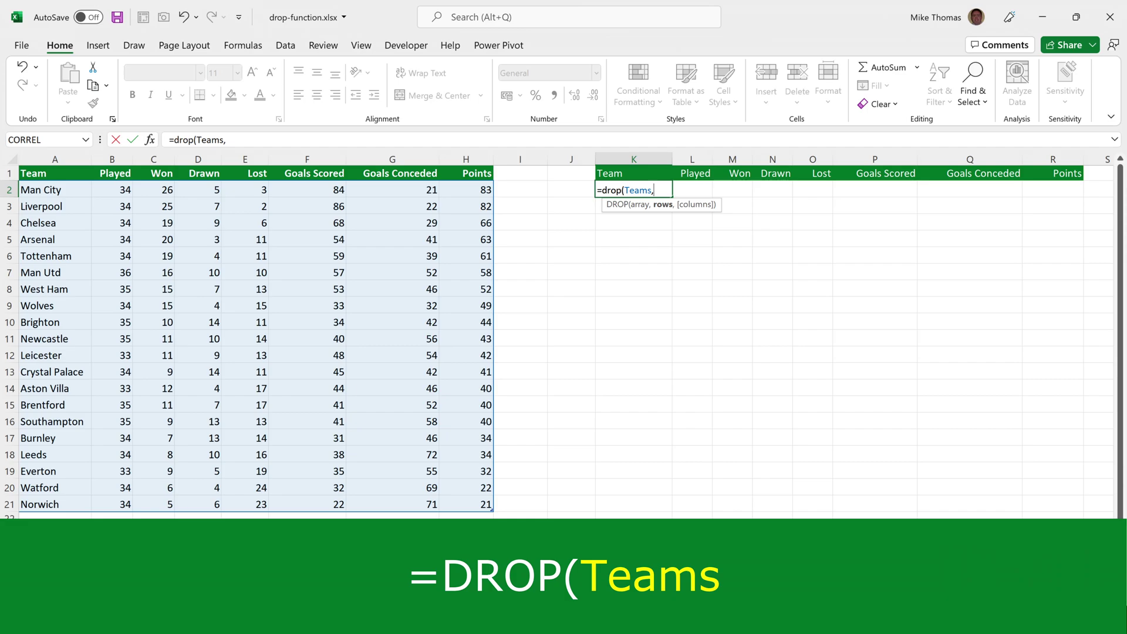
{"action": "type", "text": "-3)"}
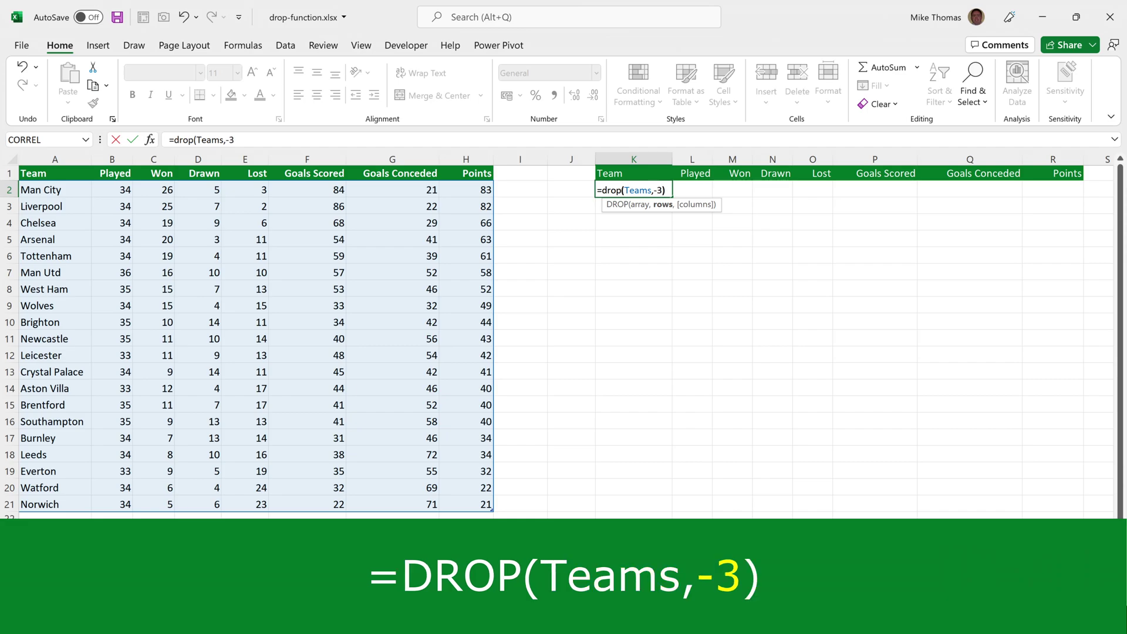
{"action": "key", "text": "Return"}
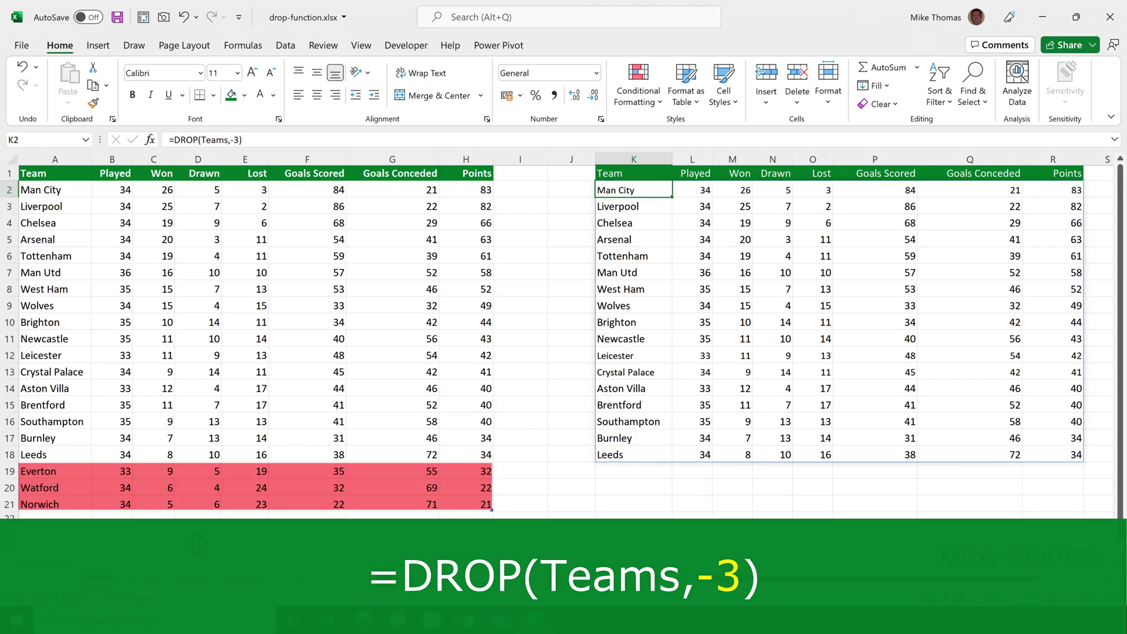
{"action": "left_click", "coordinate": [192, 578]}
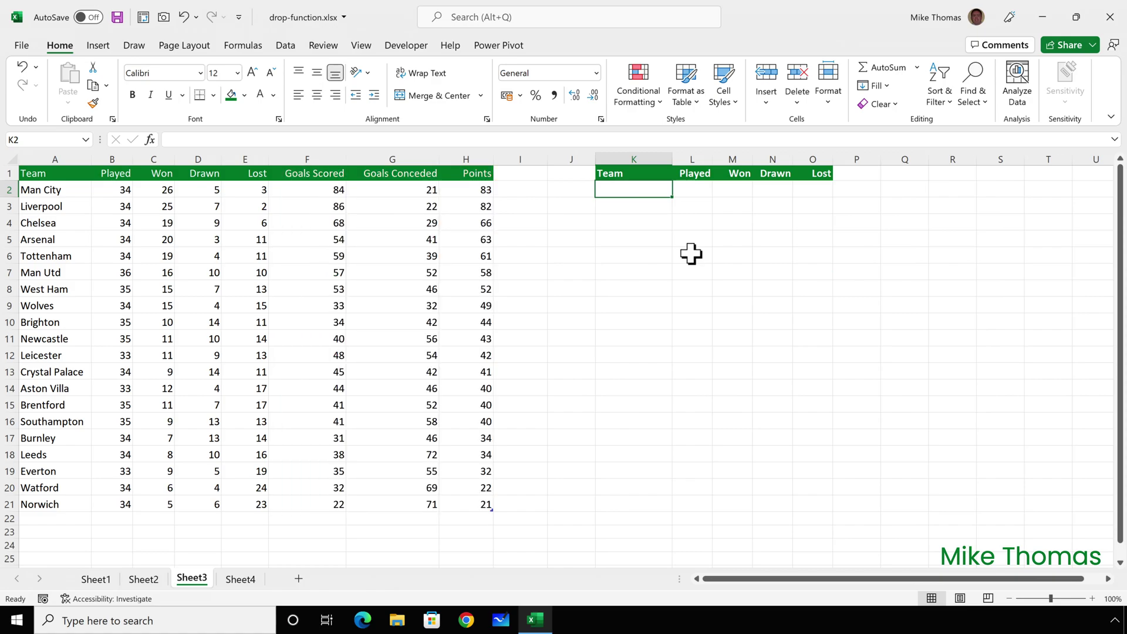
- Enter =DROP(Teams1,,-3) in K2 to drop the last three columns, then move to Sheet4
{"action": "type", "text": "=d"}
{"action": "key", "text": "BackSpace"}
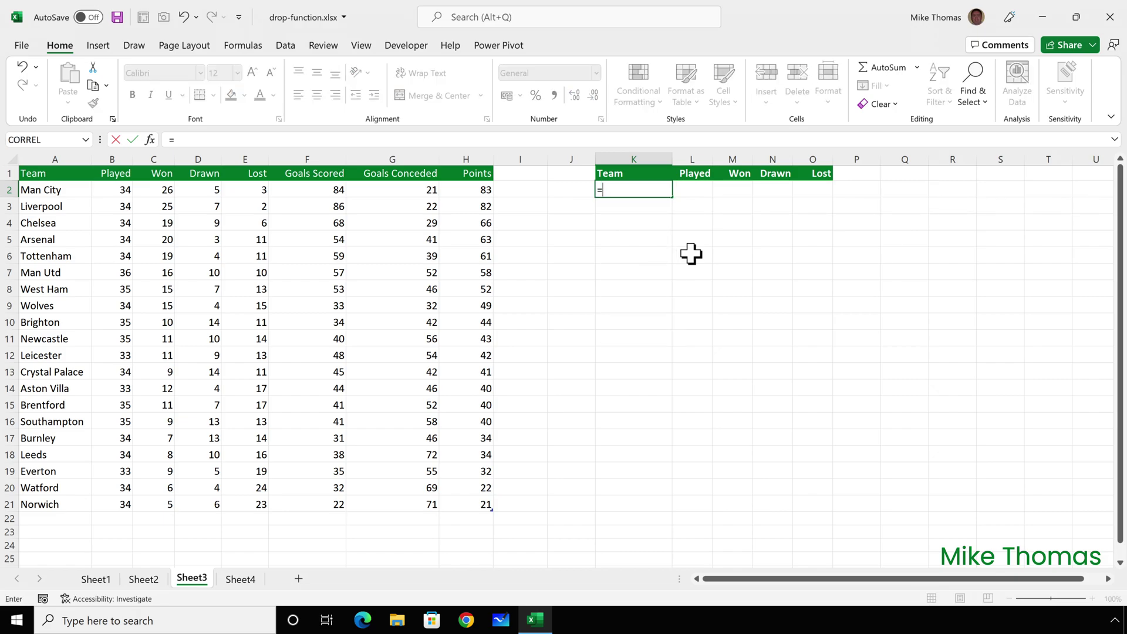
{"action": "type", "text": "drop("}
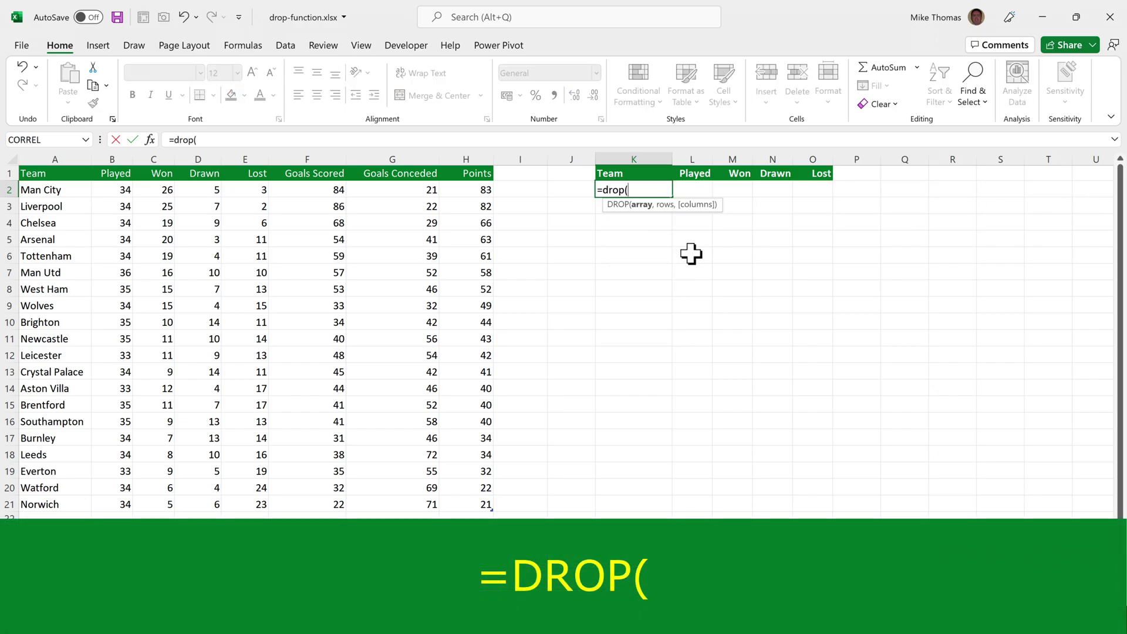
{"action": "type", "text": "team"}
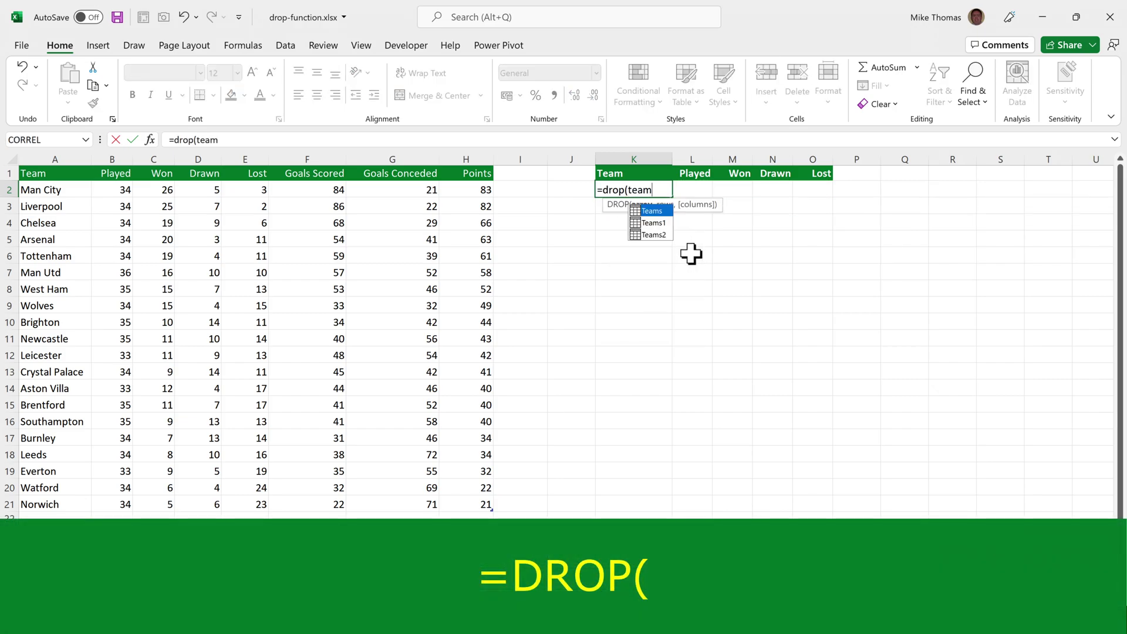
{"action": "key", "text": "Down"}
{"action": "key", "text": "Tab"}
{"action": "type", "text": ","}
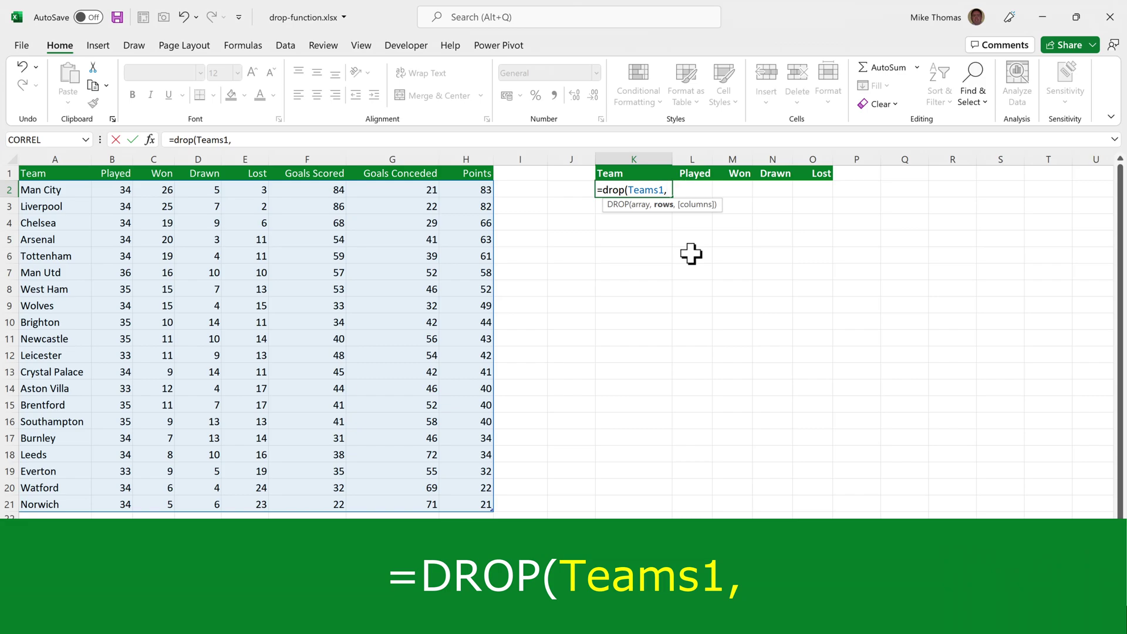
{"action": "type", "text": ","}
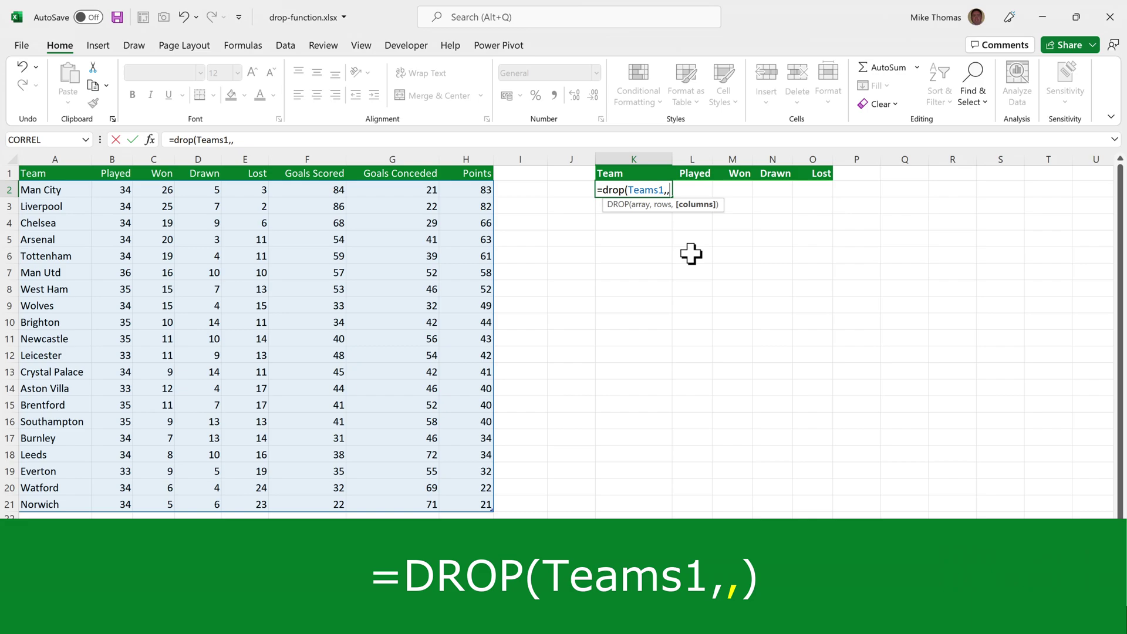
{"action": "type", "text": "-3"}
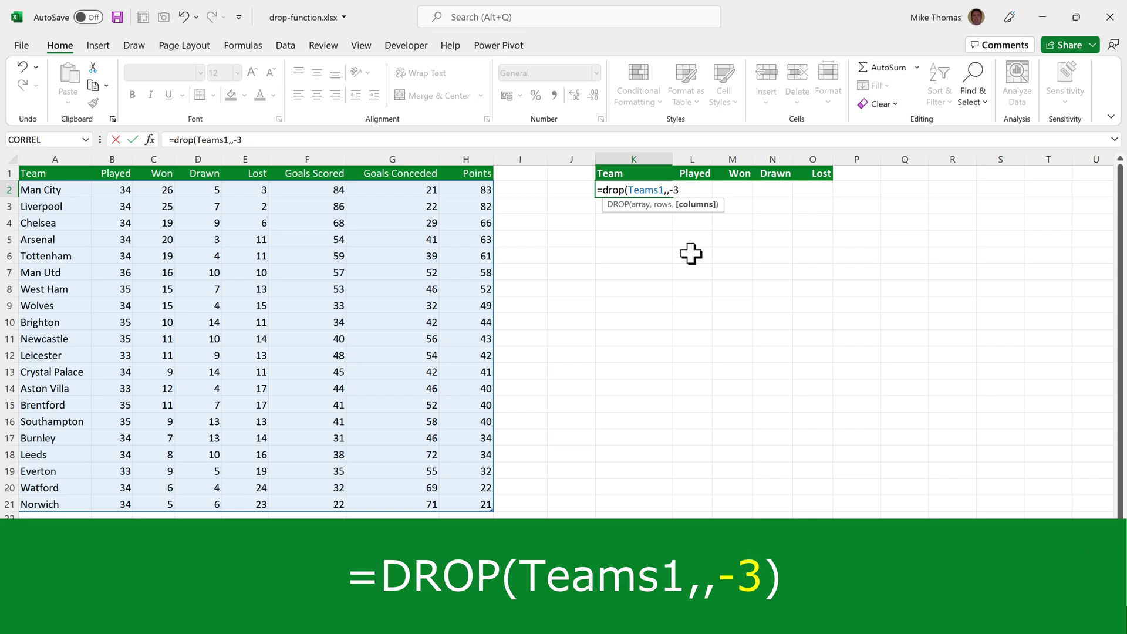
{"action": "type", "text": ")"}
{"action": "key", "text": "ctrl+Return"}
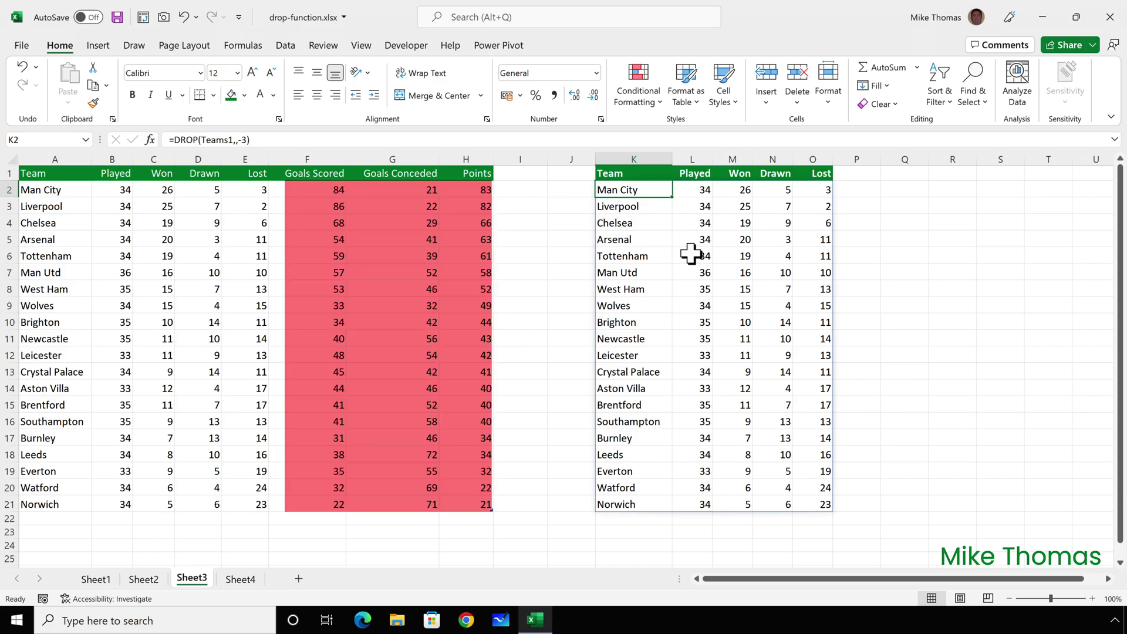
{"action": "key", "text": "ctrl+Page_Down"}
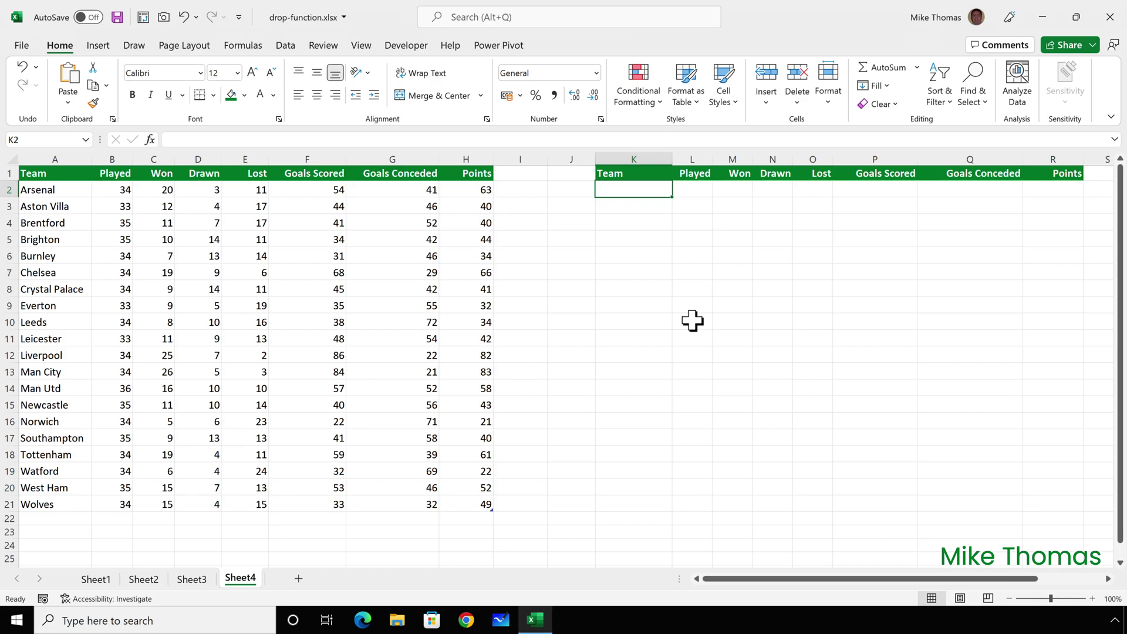
- Enter =DROP(SORT(Teams2,8,-1),6) in K2, ranking teams by points without the top six
{"action": "type", "text": "=drop"}
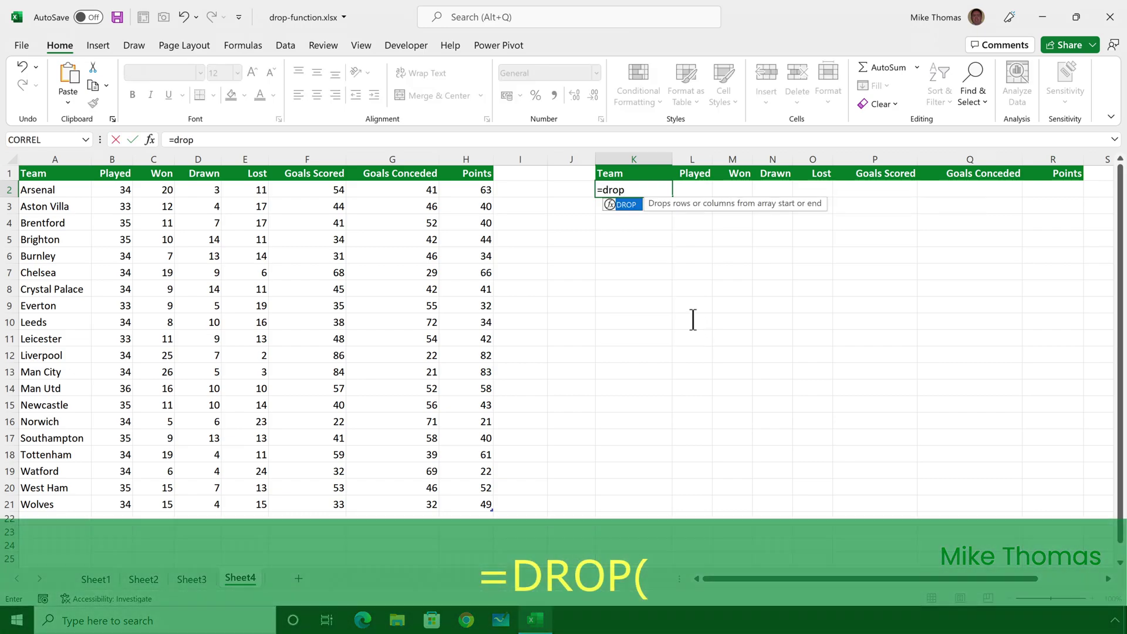
{"action": "type", "text": "("}
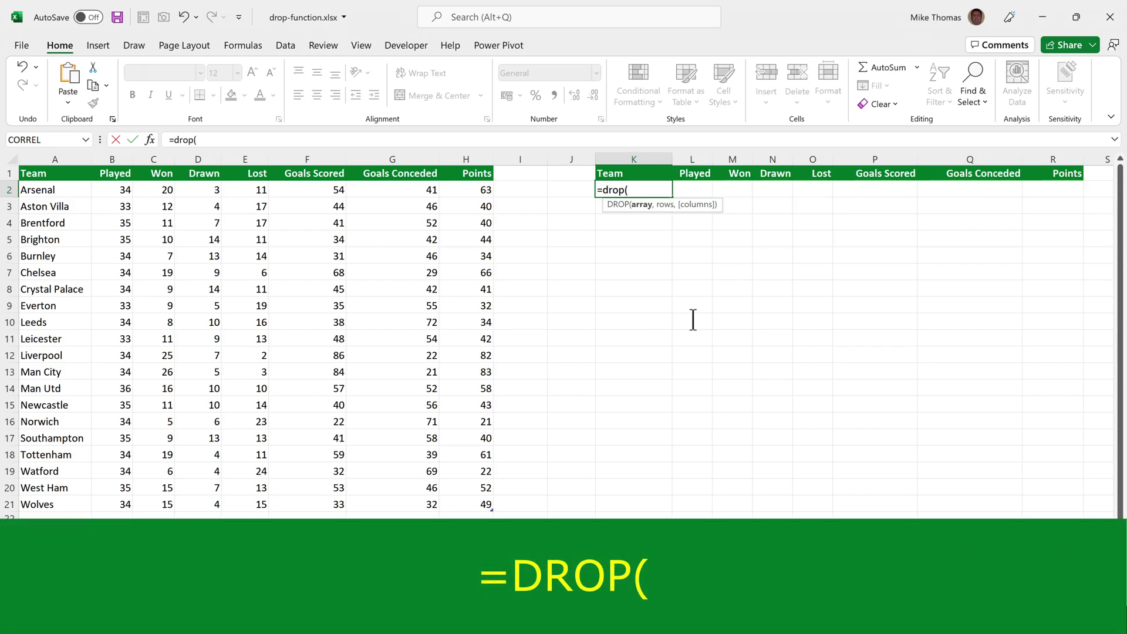
{"action": "type", "text": "Sort("}
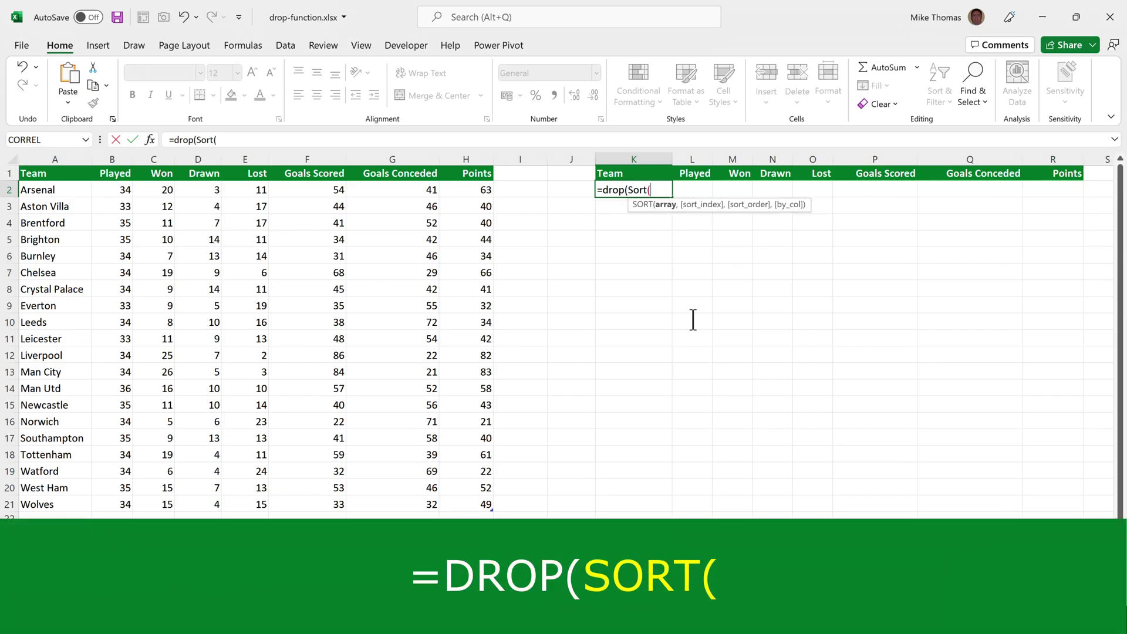
{"action": "type", "text": "teams2"}
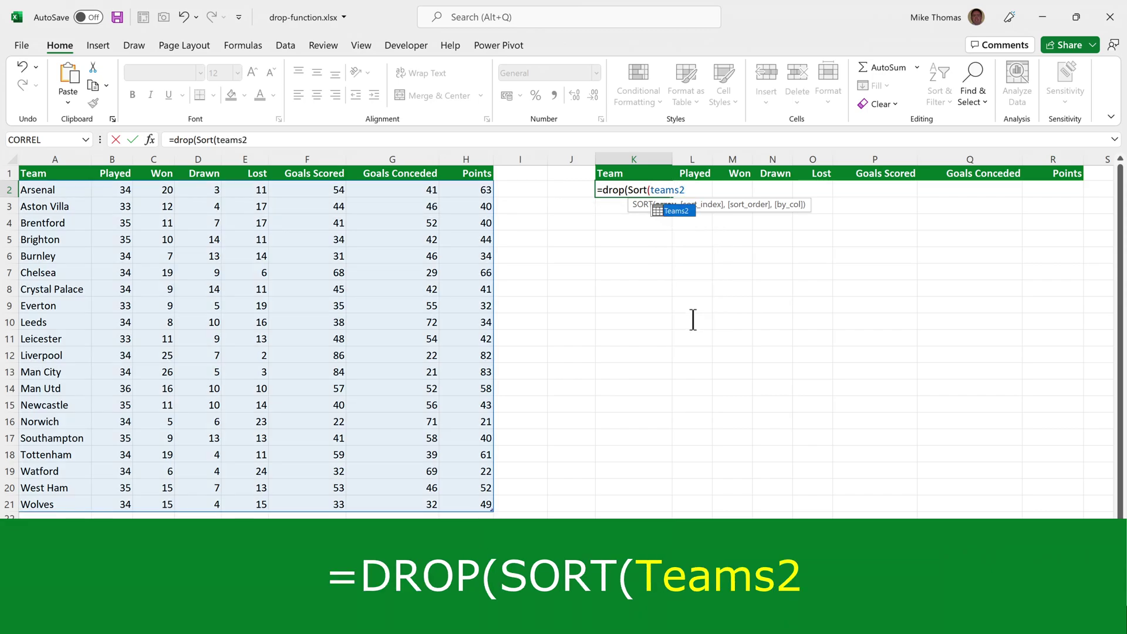
{"action": "type", "text": ",8"}
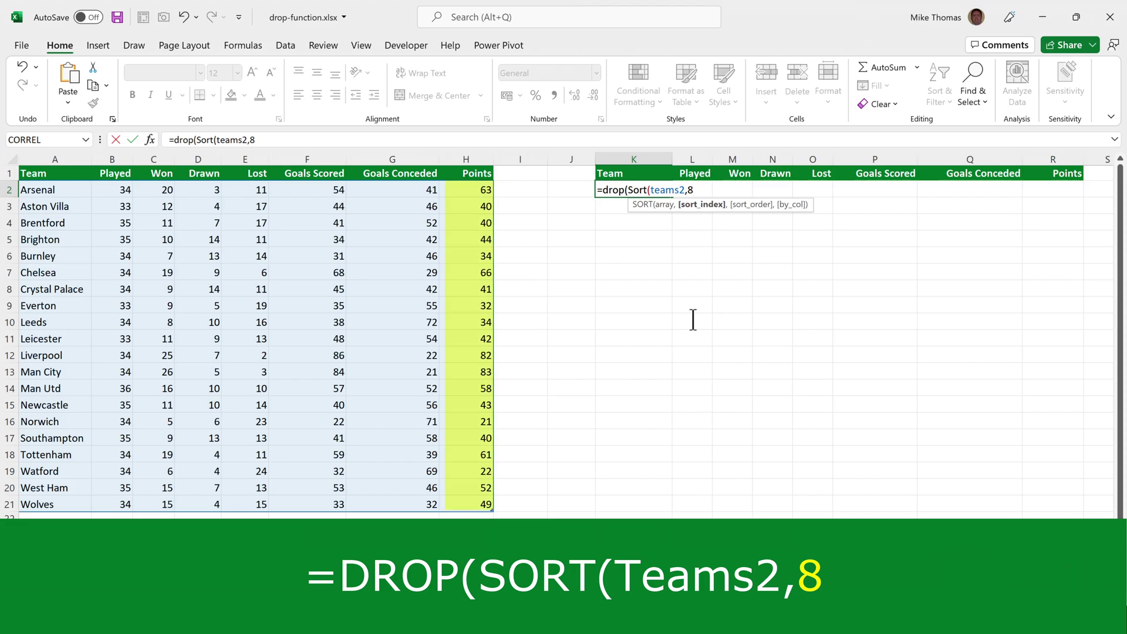
{"action": "type", "text": ","}
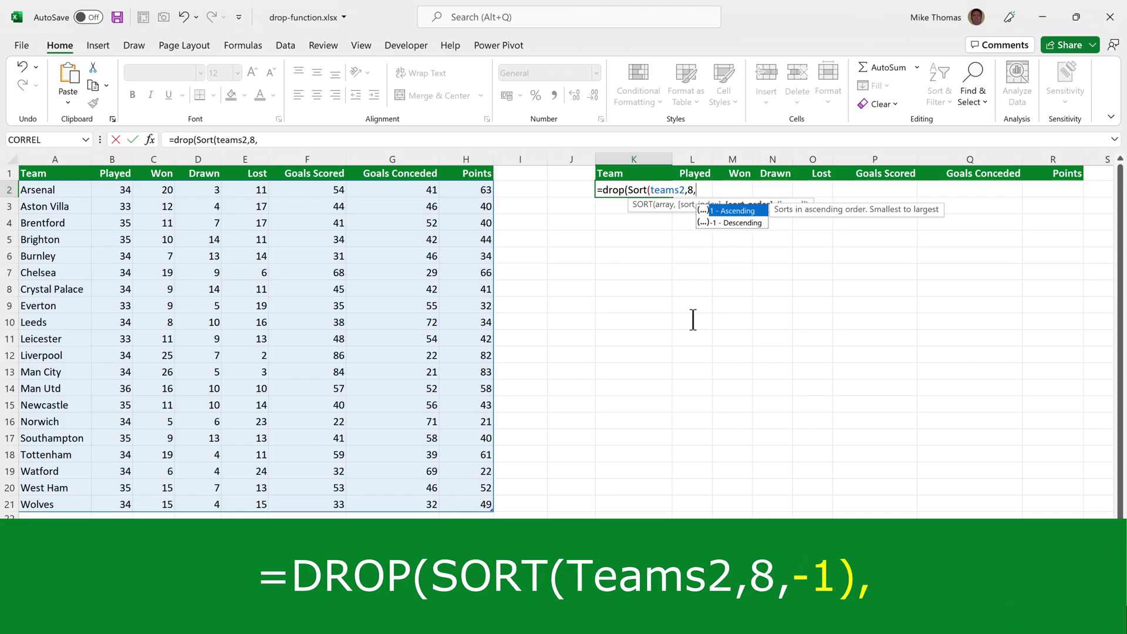
{"action": "type", "text": "-1)"}
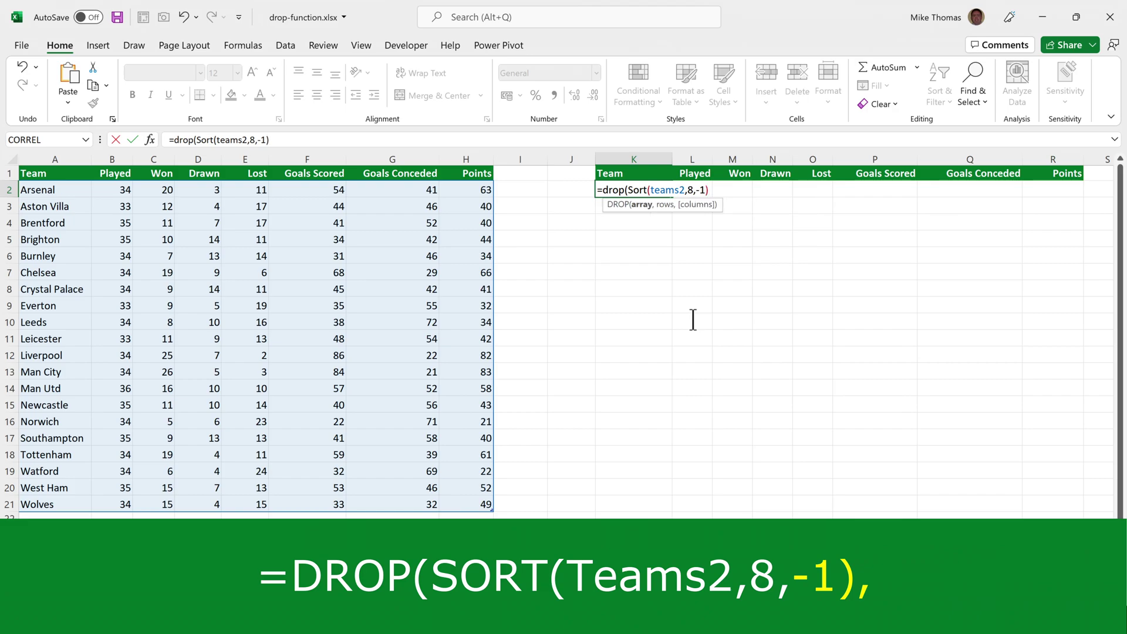
{"action": "type", "text": ",6"}
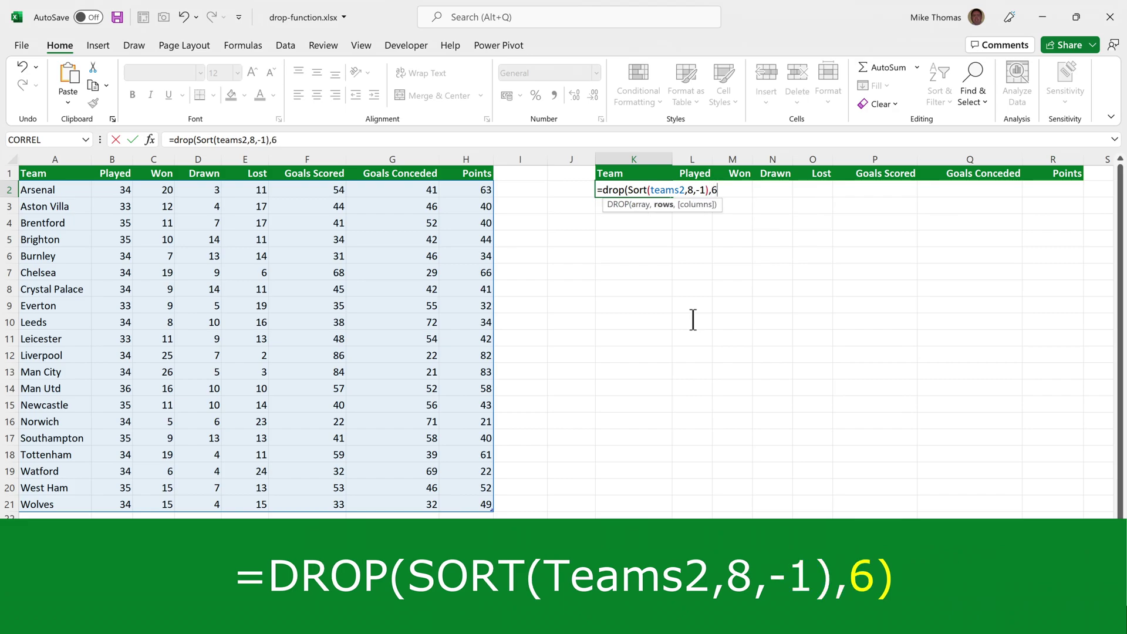
{"action": "type", "text": ")"}
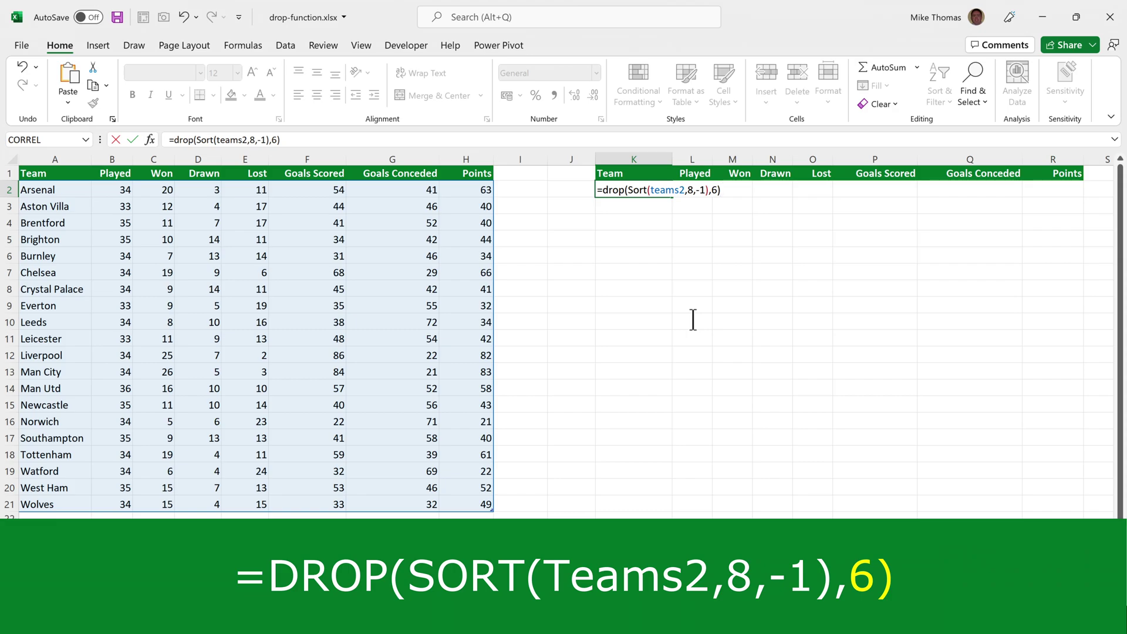
{"action": "key", "text": "ctrl+Return"}
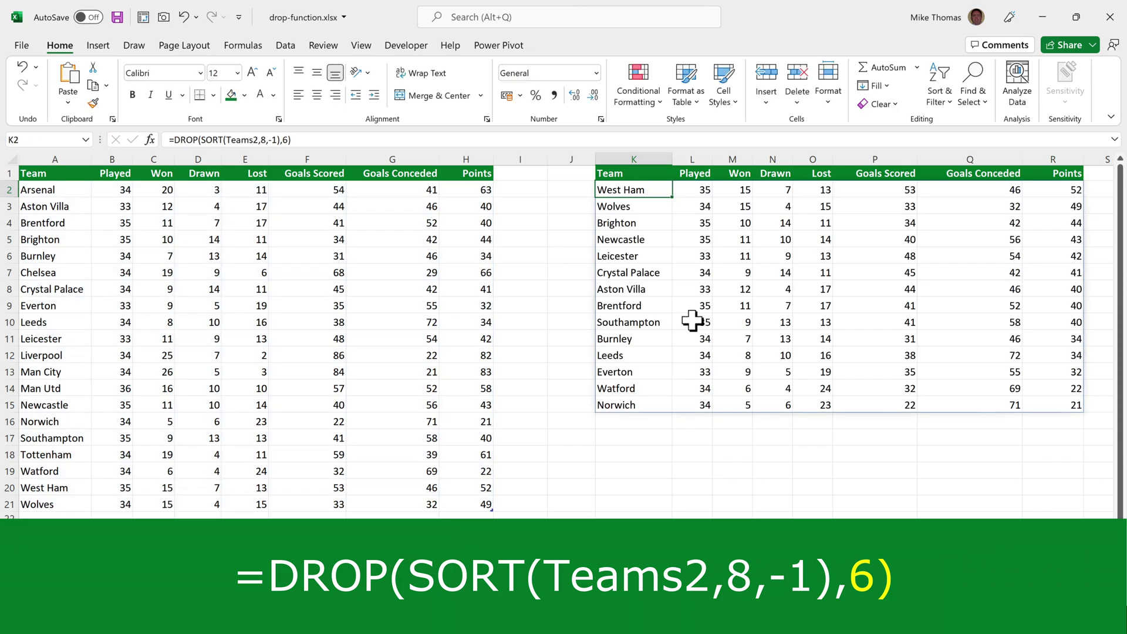